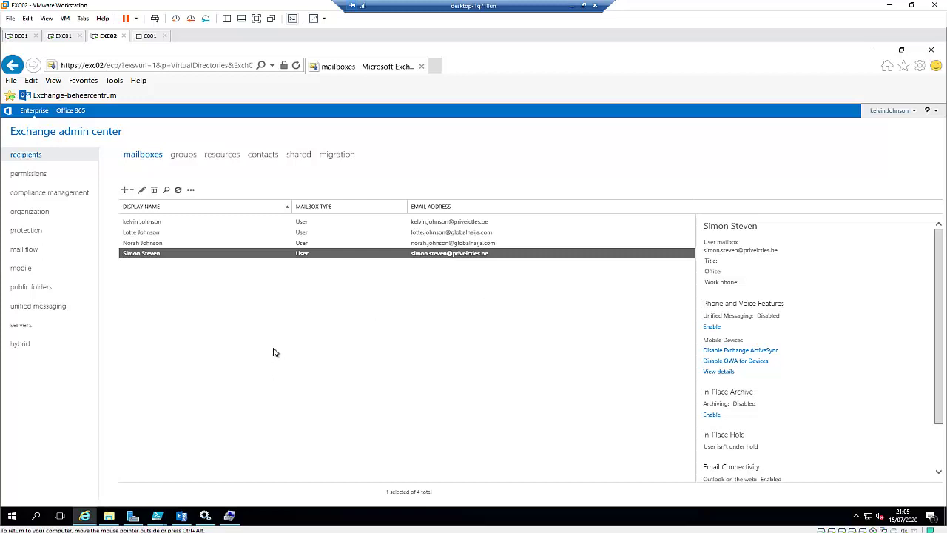
- Switch to the DC01 console and inspect the Users OU and its last account's context menus
click(19, 37)
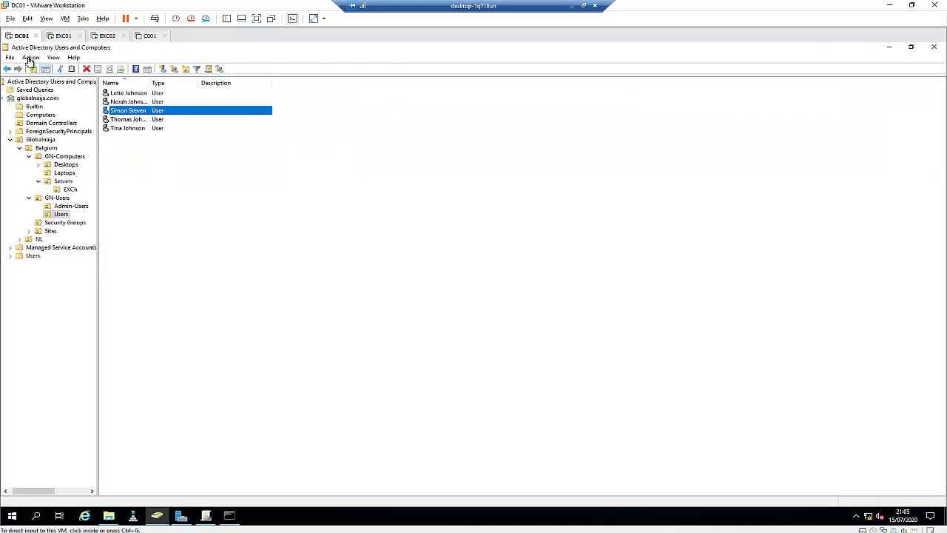
click(129, 147)
right_click(129, 143)
right_click(134, 128)
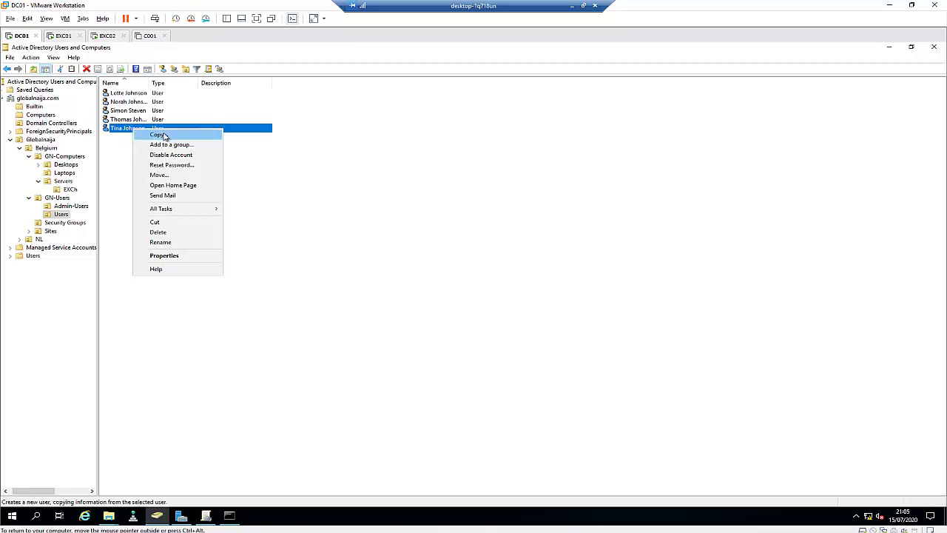
click(228, 184)
- Start a New > User in the Users OU, cancel it, then glance at EXC02 and return to DC01
right_click(153, 180)
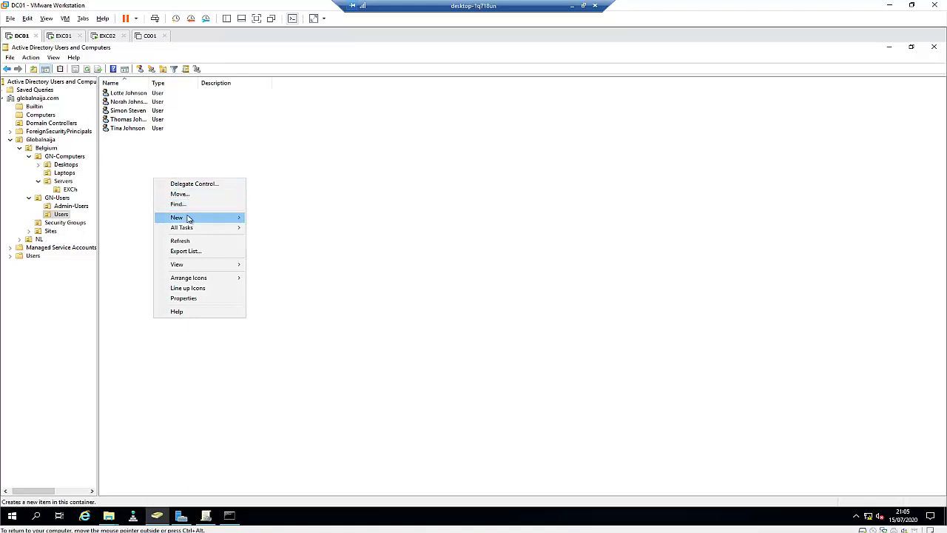
mouse_move(181, 216)
click(268, 308)
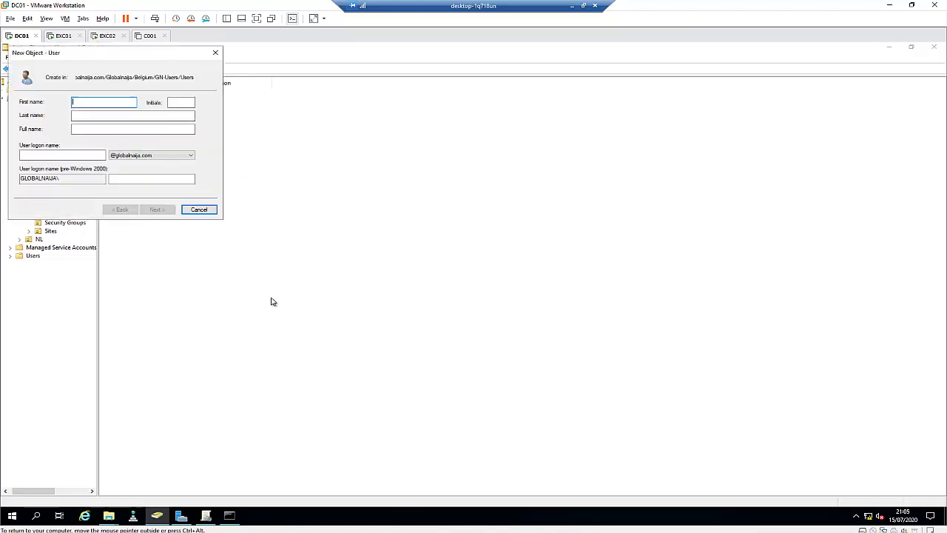
click(212, 56)
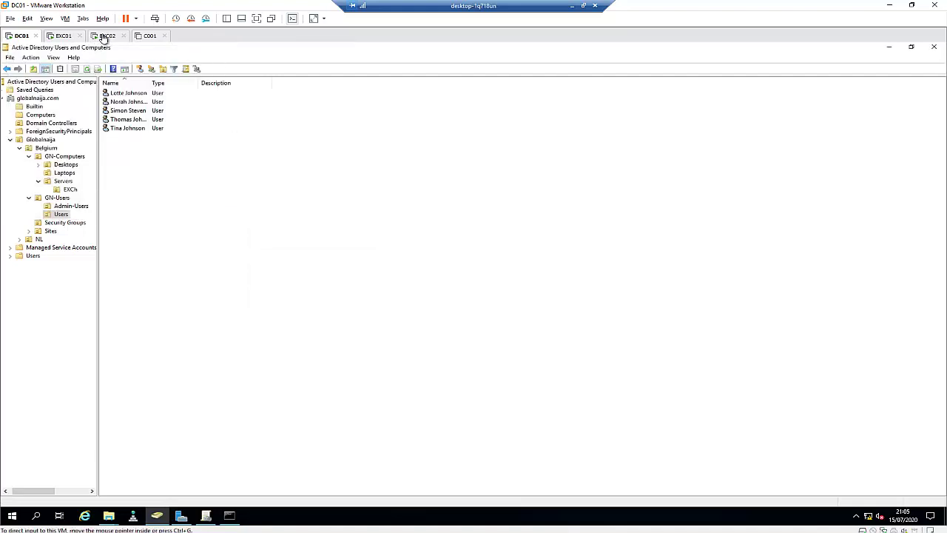
click(107, 36)
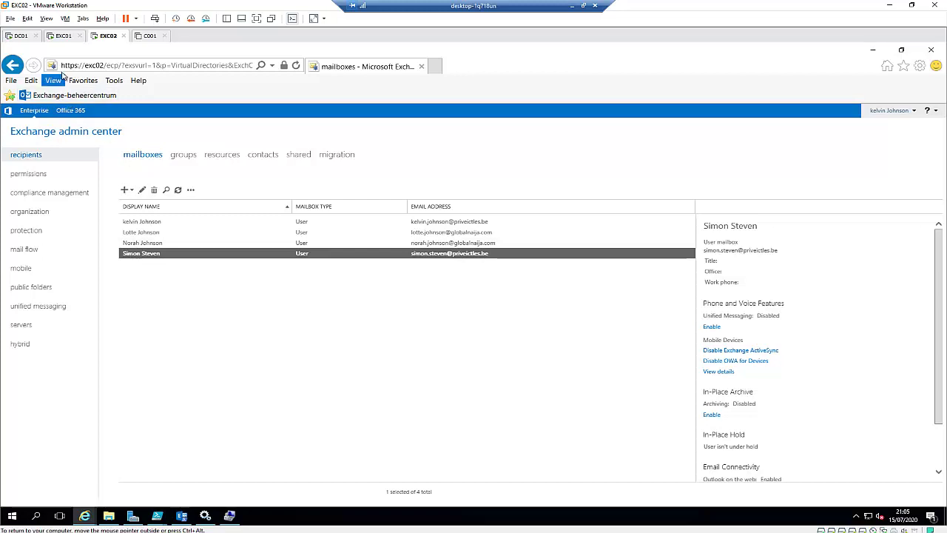
click(21, 35)
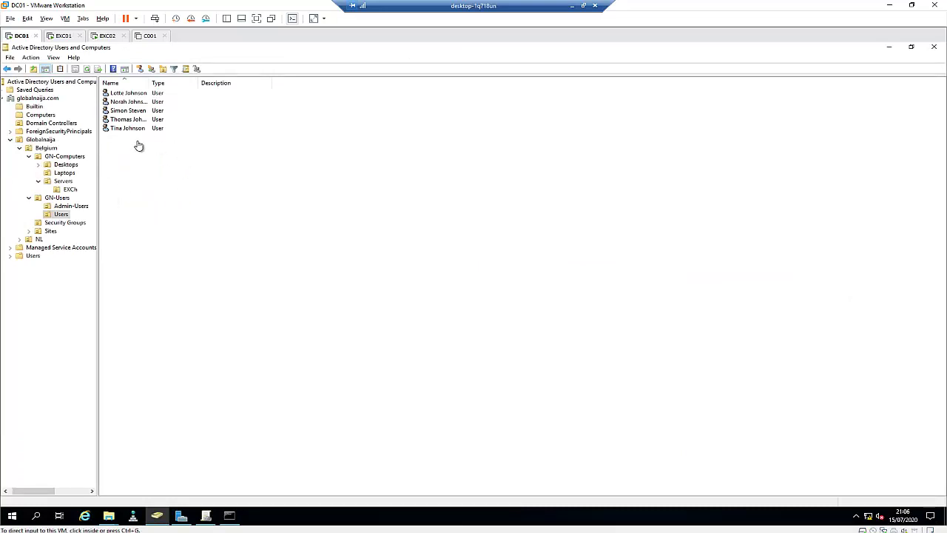
- On EXC02, choose User mailbox from the + dropdown in the mailboxes list
click(108, 35)
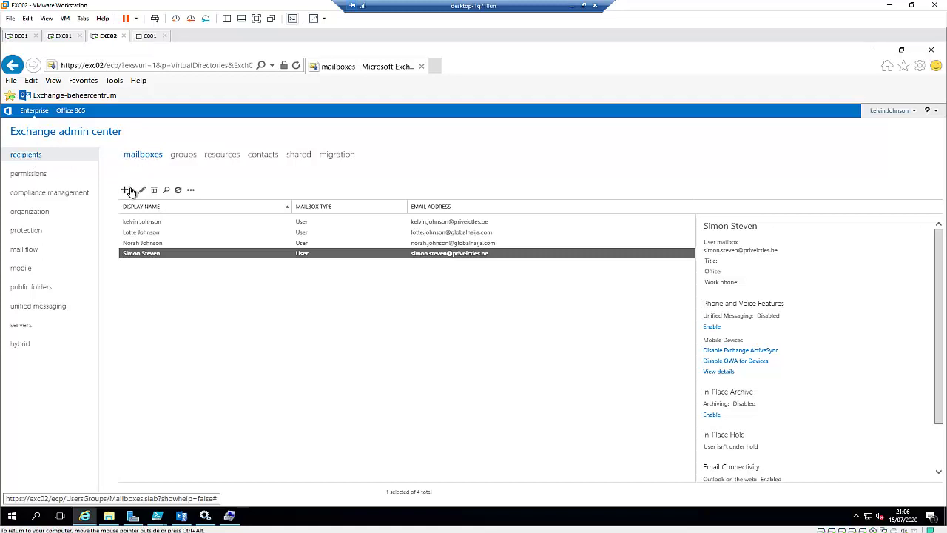
click(128, 190)
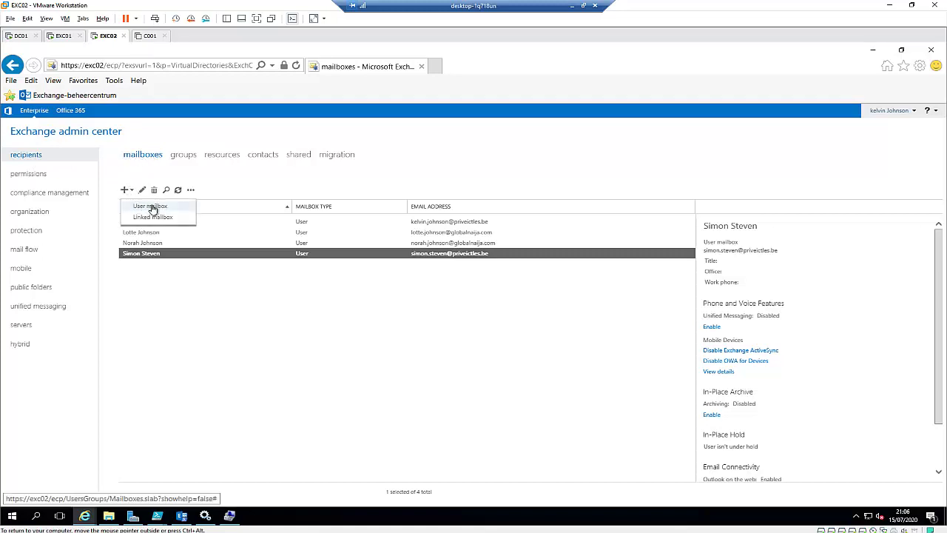
click(151, 208)
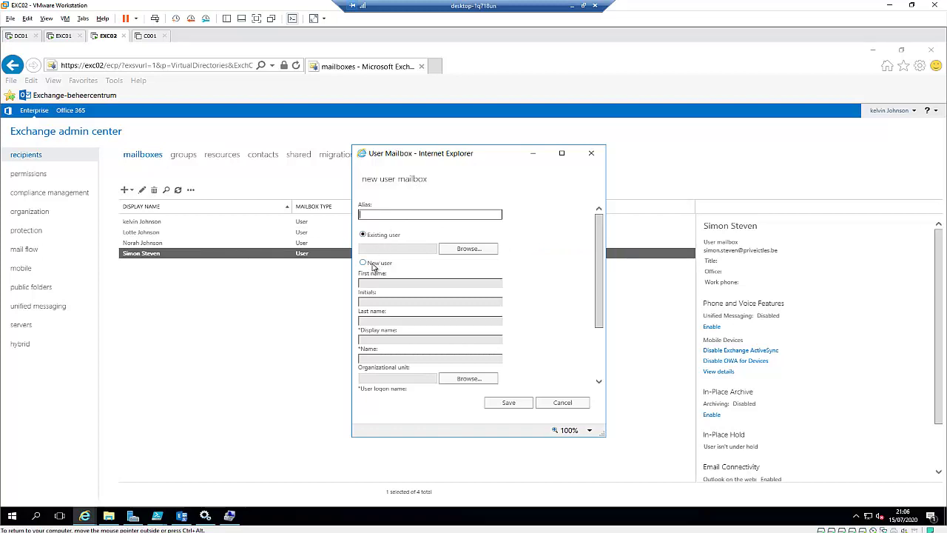
- Choose New user and enter the user's first and last name
click(373, 266)
click(392, 216)
click(395, 273)
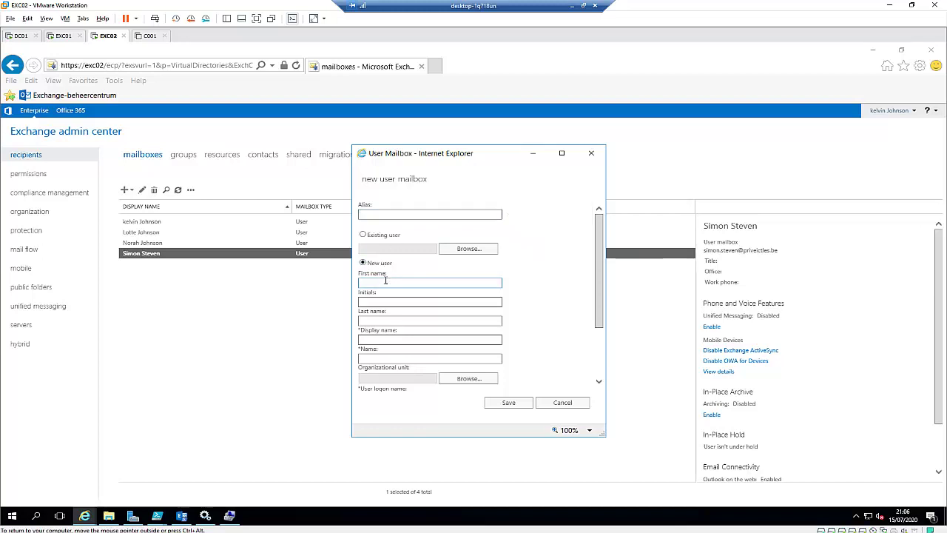
click(393, 284)
key(Tab)
key(Tab)
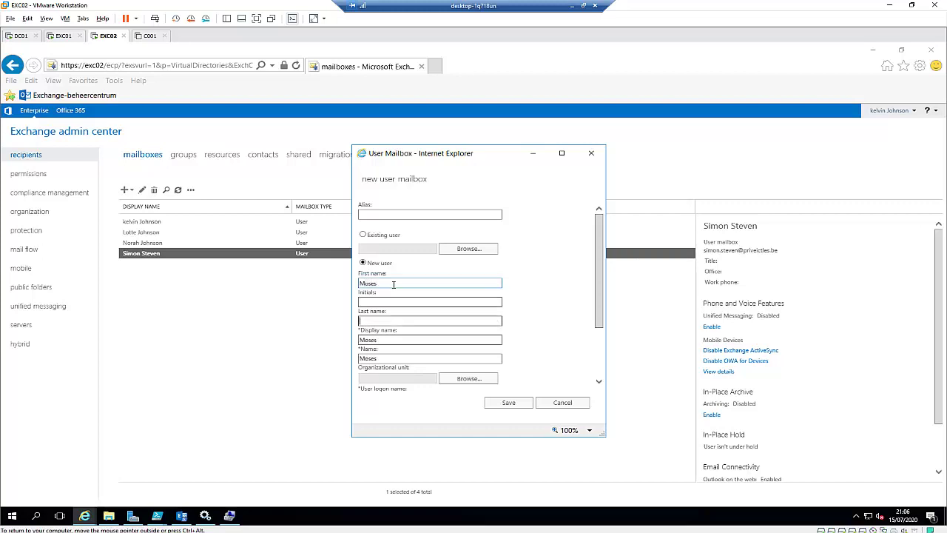
scroll(451, 311, down, 1)
click(427, 329)
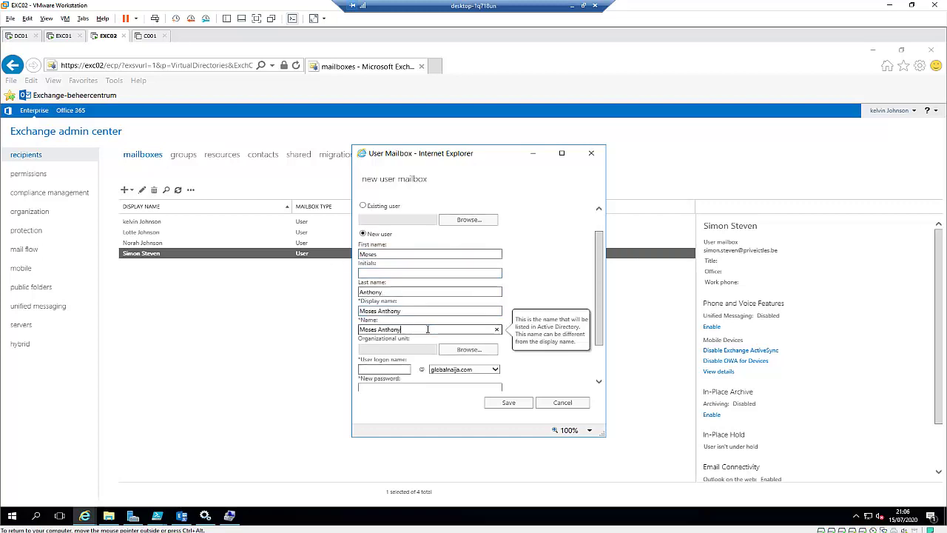
scroll(398, 329, down, 1)
- Enter the user logon name and a confirmed password, requiring a password change at next logon
click(393, 339)
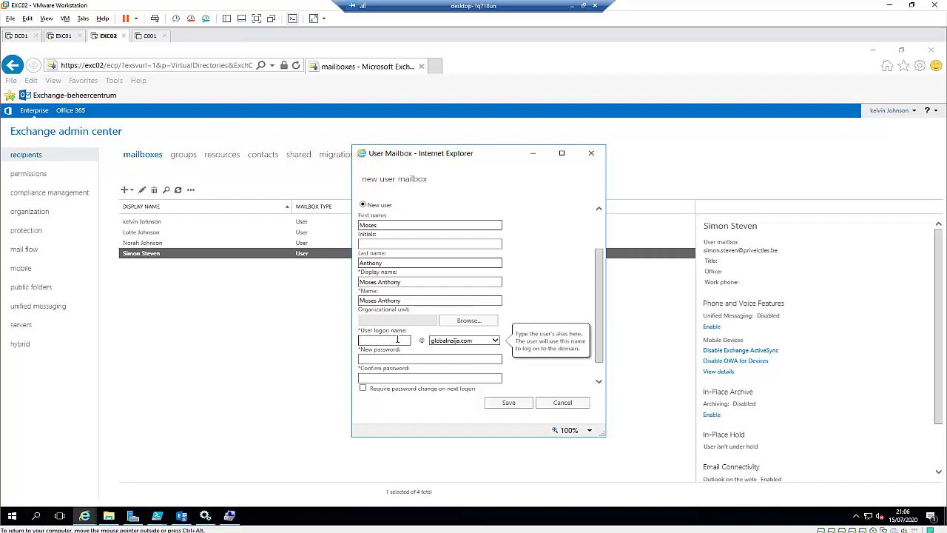
click(495, 342)
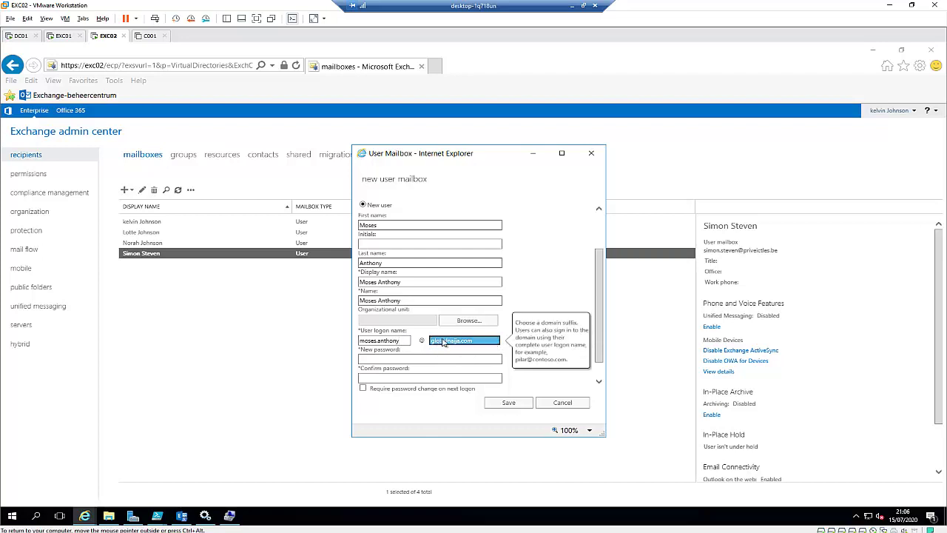
click(400, 359)
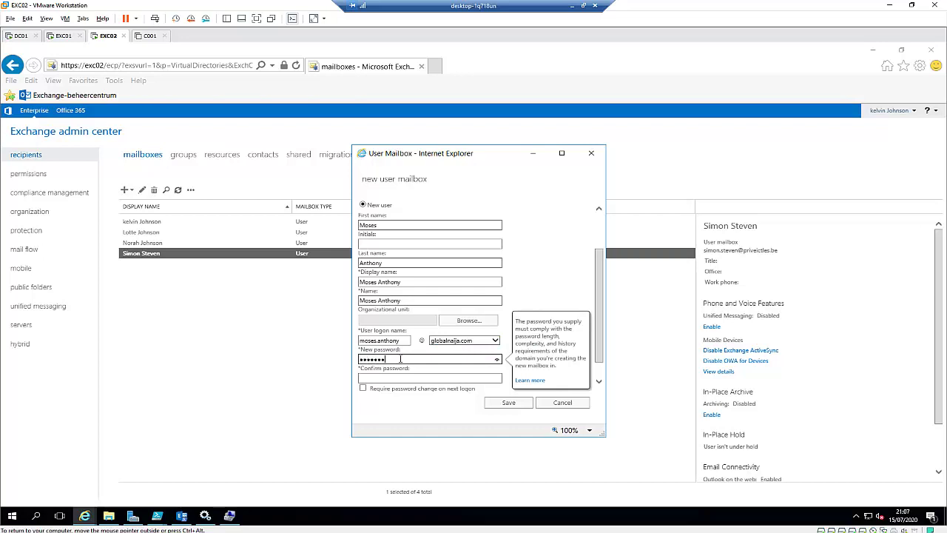
text(Password1)
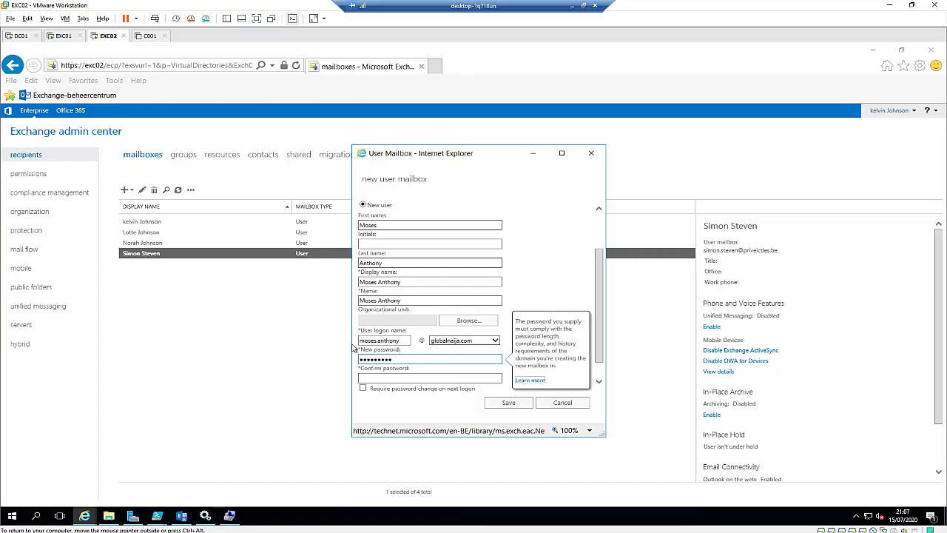
click(380, 376)
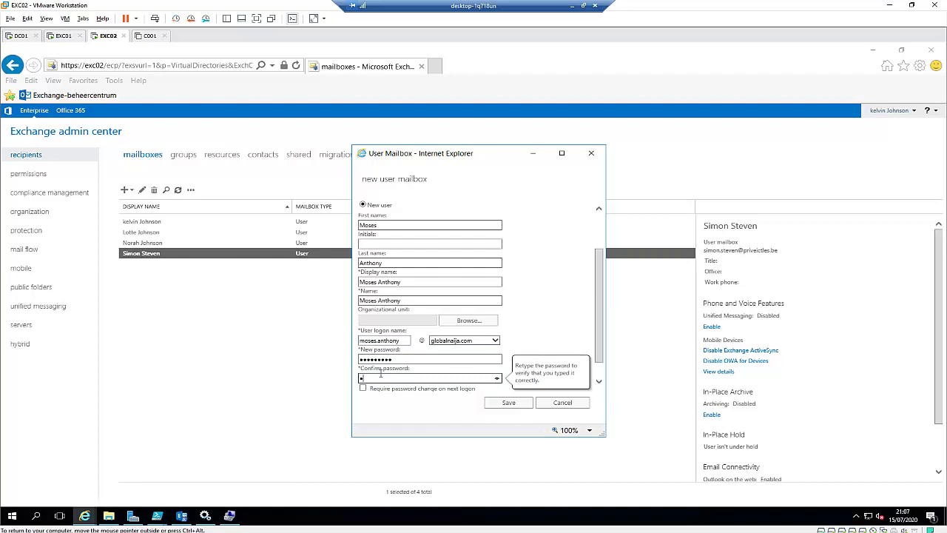
text(Password1)
drag(599, 355, 598, 372)
click(363, 366)
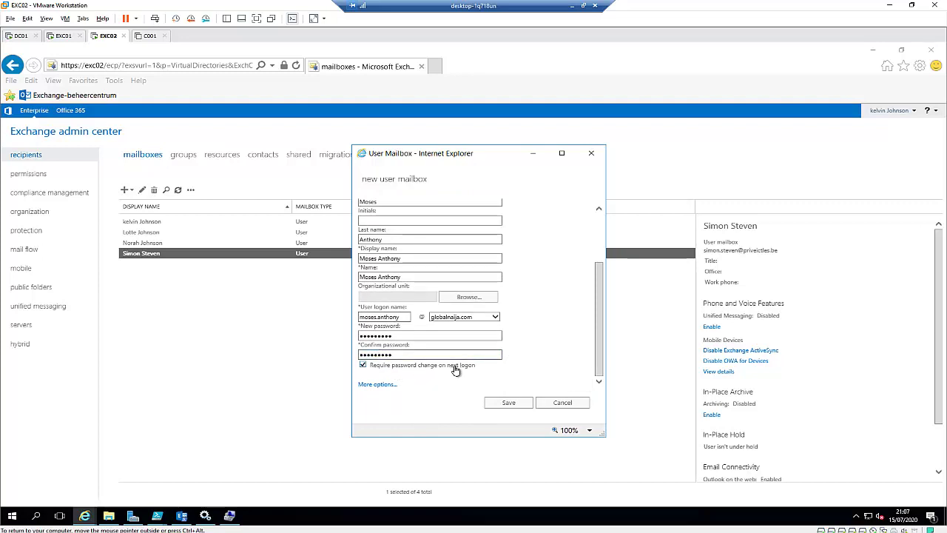
- Put the mailbox on database DB02, keep the [No Policy] address book policy, and save
click(380, 385)
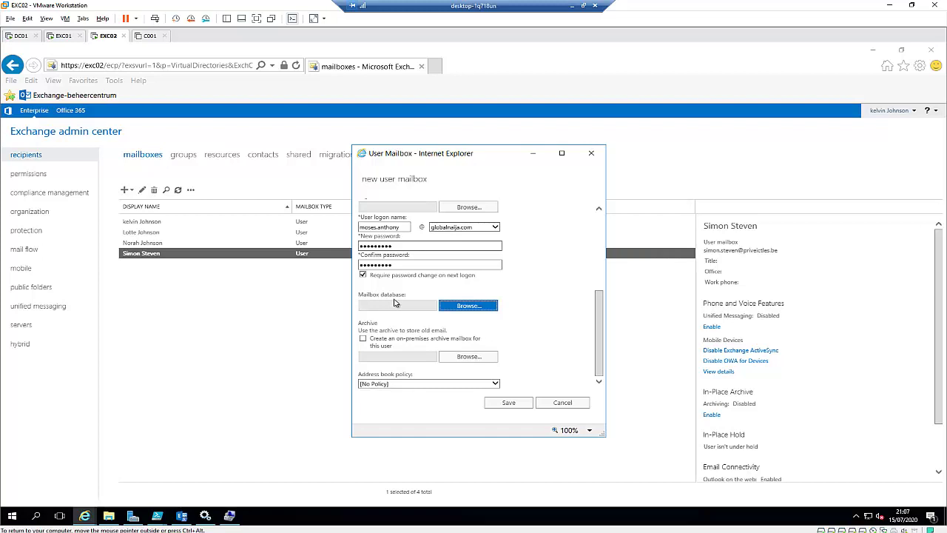
click(453, 306)
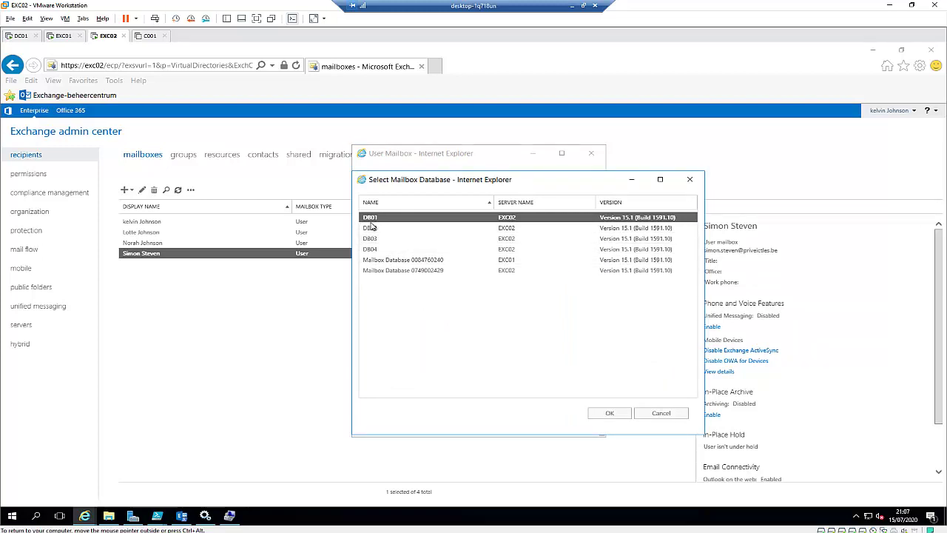
click(377, 229)
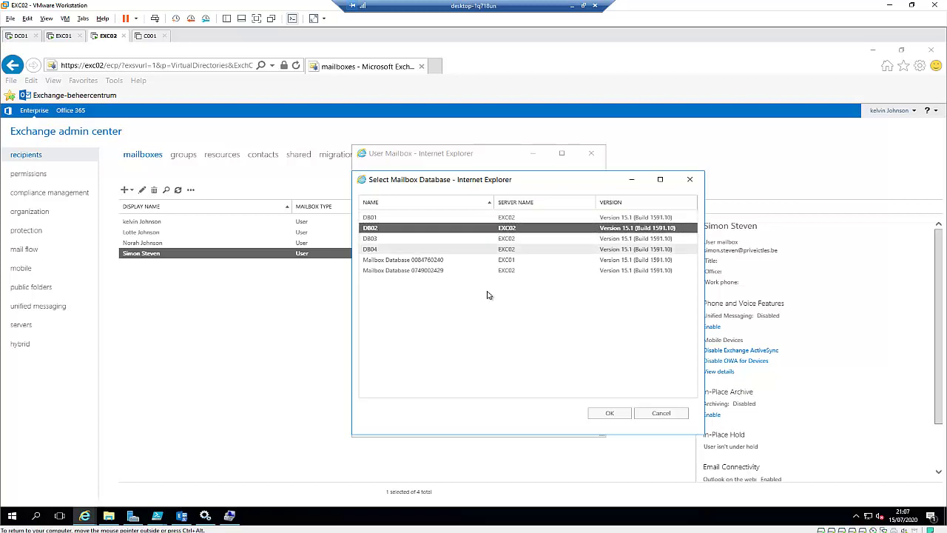
click(608, 413)
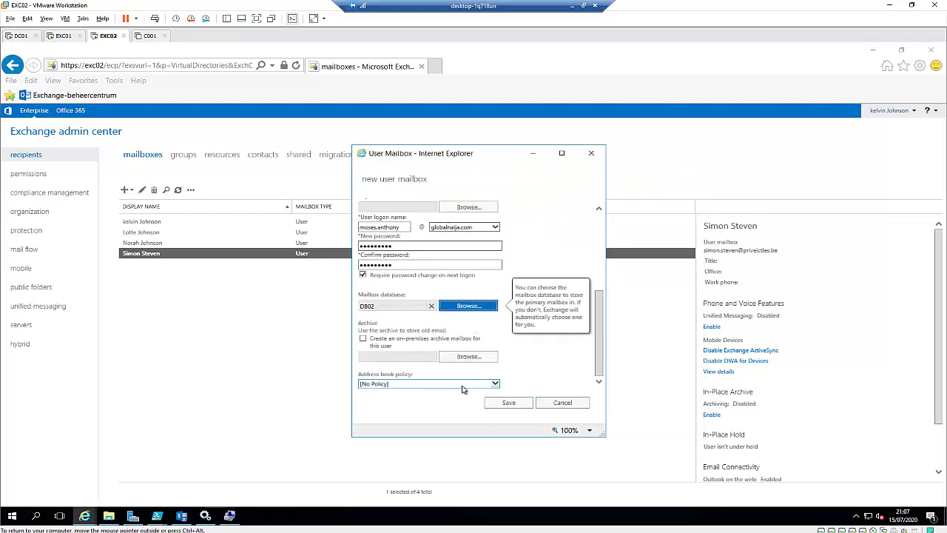
click(486, 384)
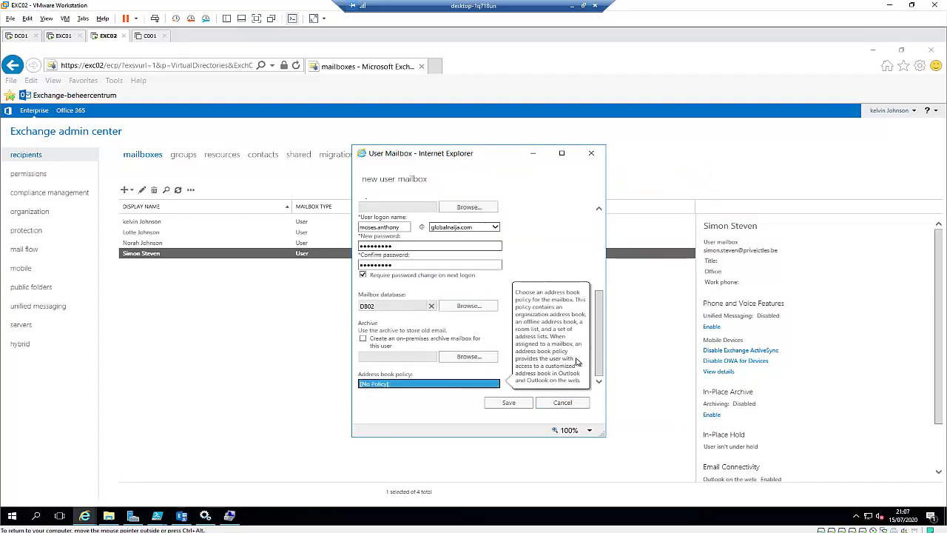
click(508, 402)
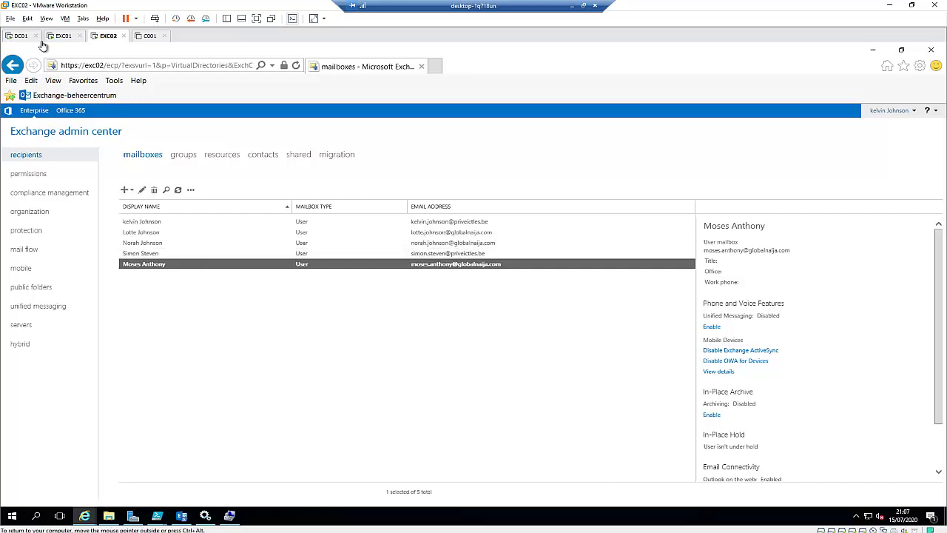
- Switch to the DC01 tab to view Active Directory Users and Computers
click(18, 37)
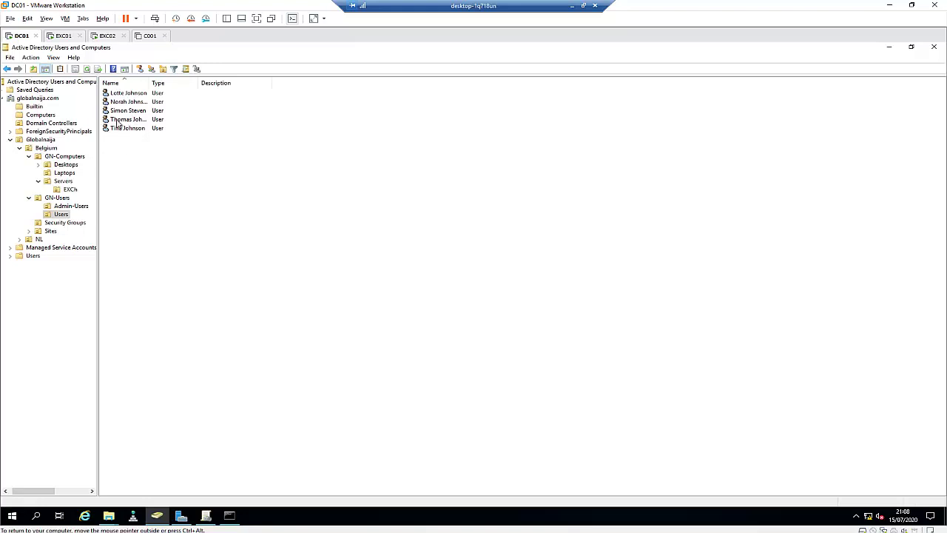
- Drag the new user's account from the default Users container onto GN-Users > Users and confirm the move
click(32, 256)
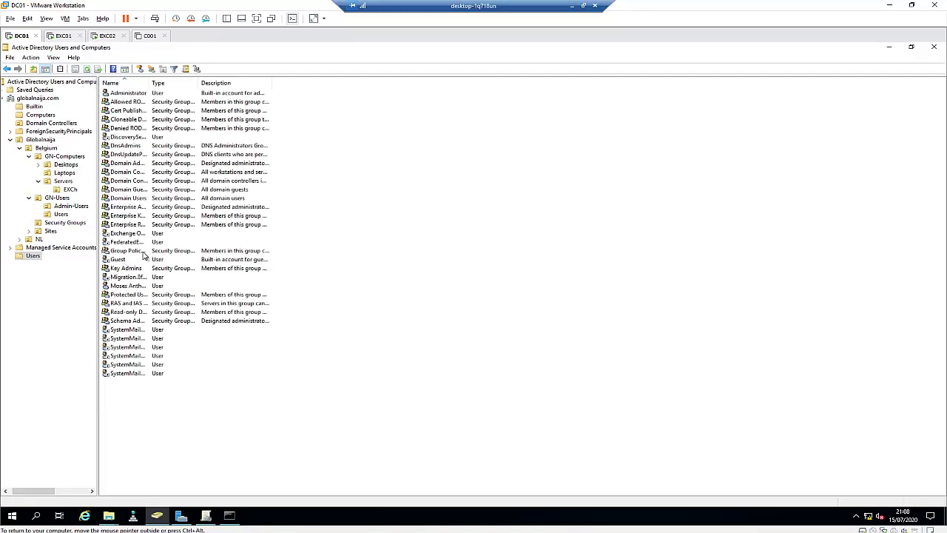
click(137, 289)
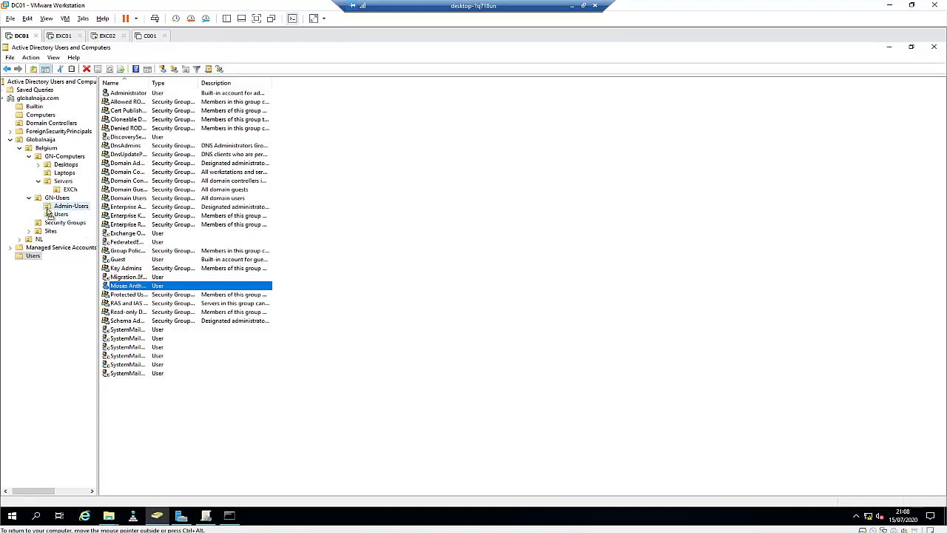
drag(69, 215, 63, 215)
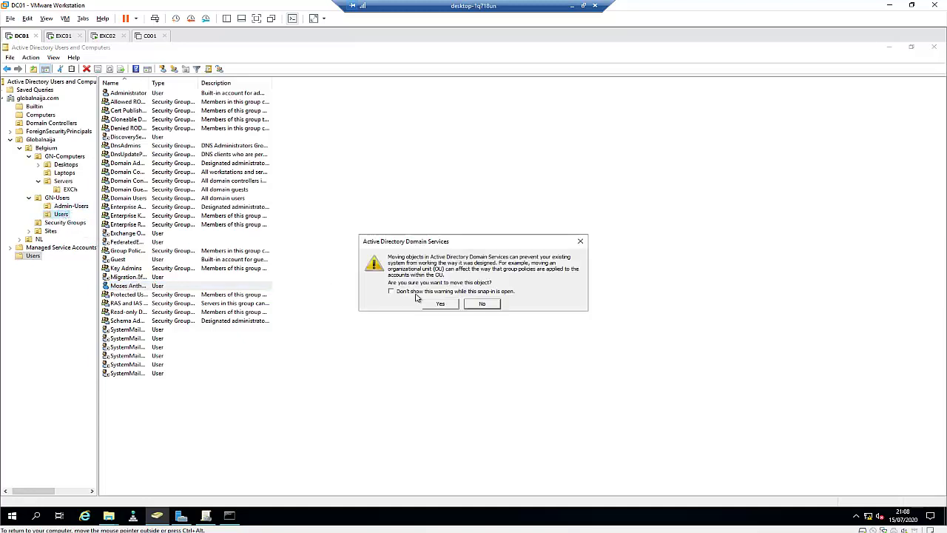
click(441, 304)
click(60, 215)
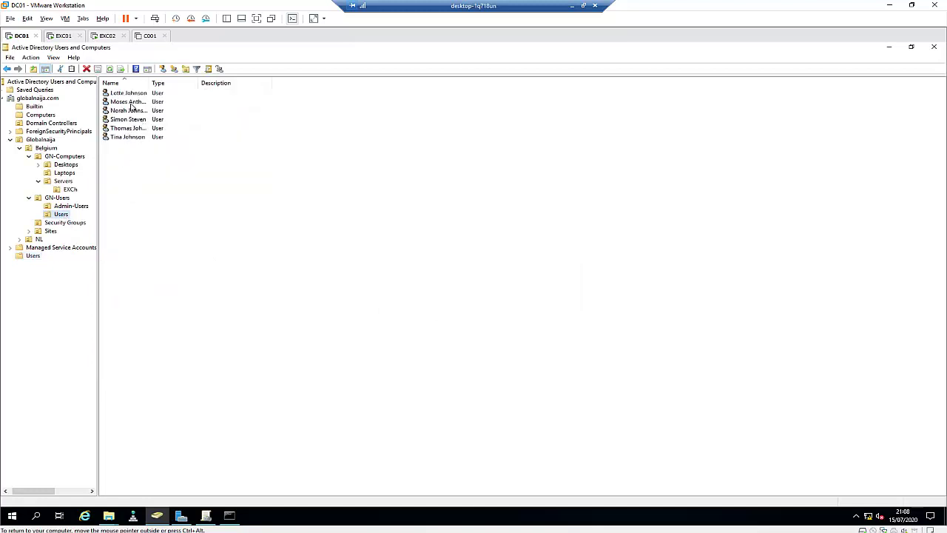
double_click(130, 103)
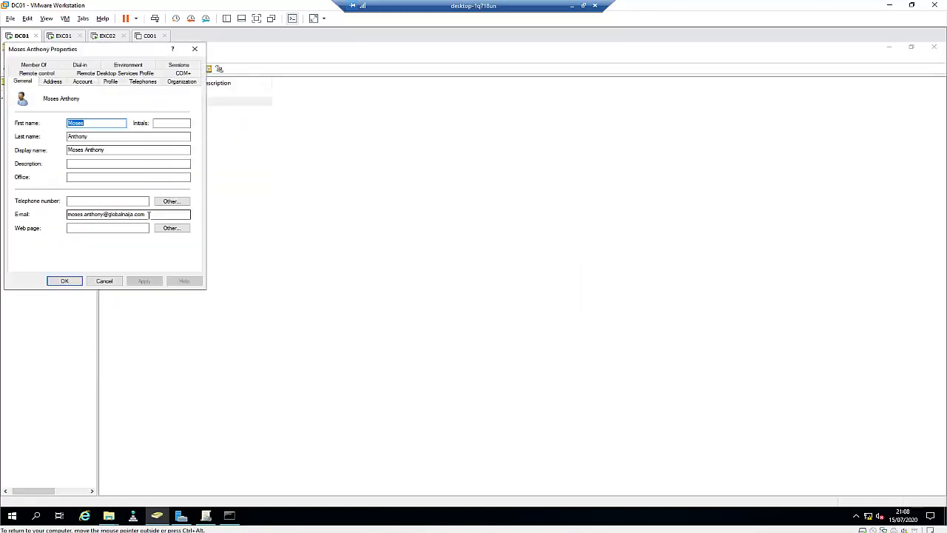
drag(149, 214, 59, 214)
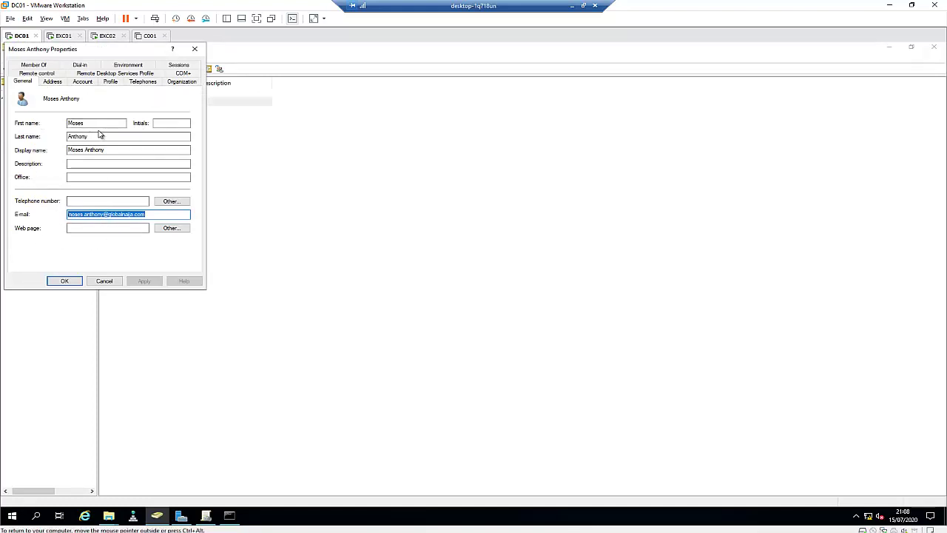
click(84, 83)
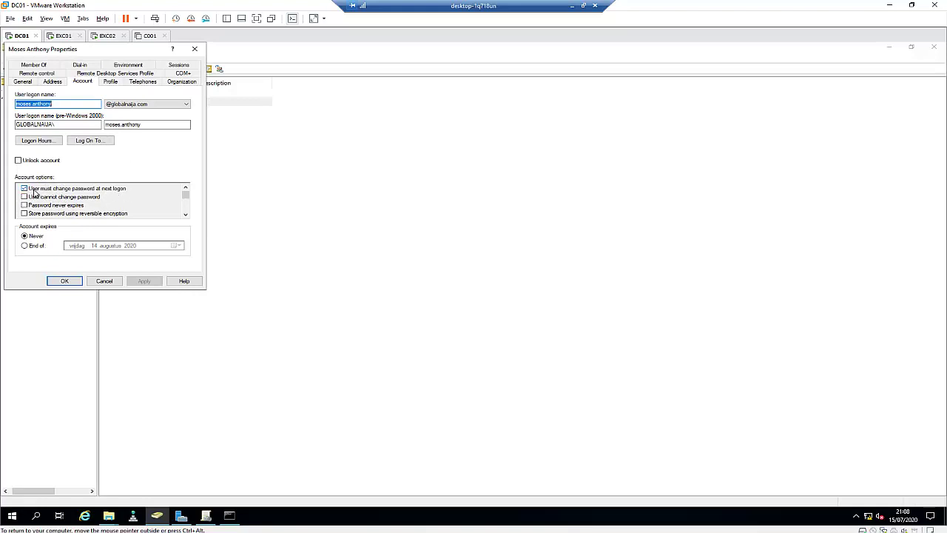
click(105, 281)
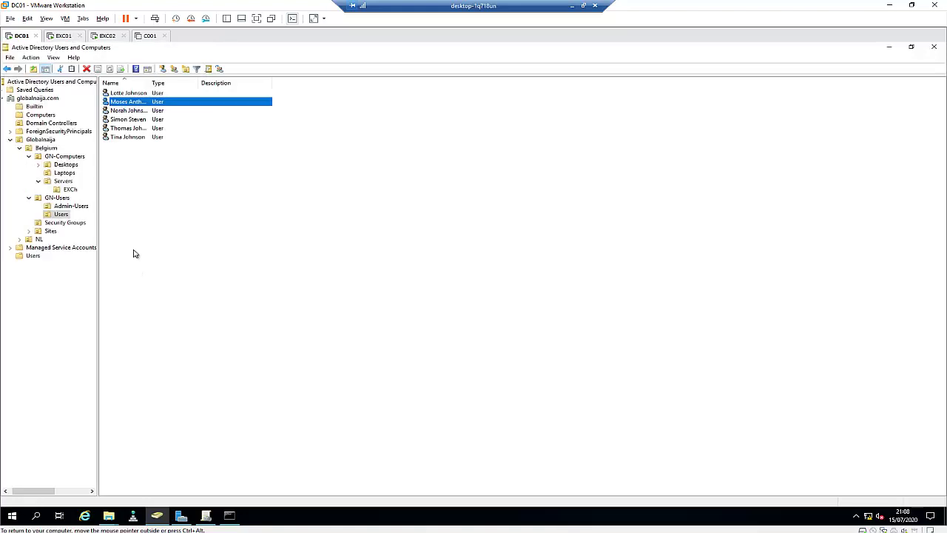
- On EXC02, start a new User mailbox for a brand-new user
click(107, 35)
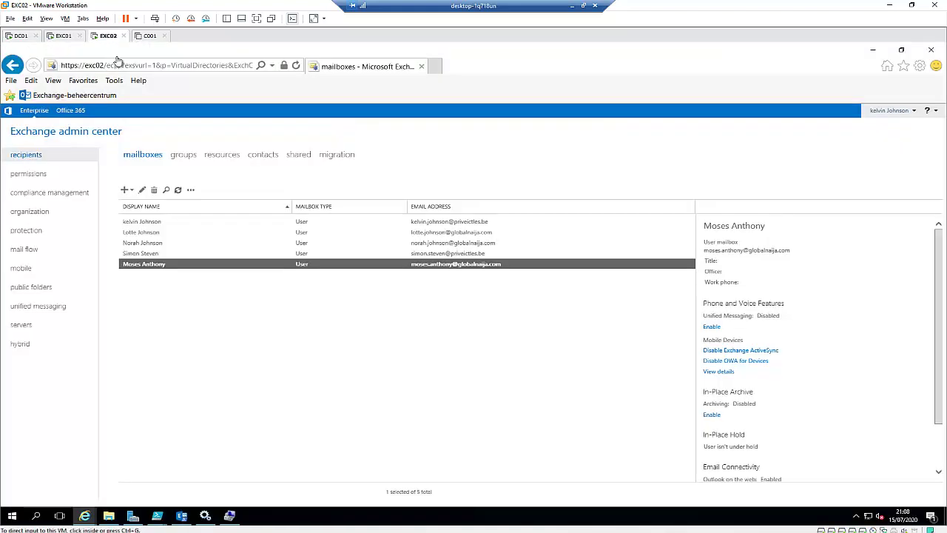
click(126, 190)
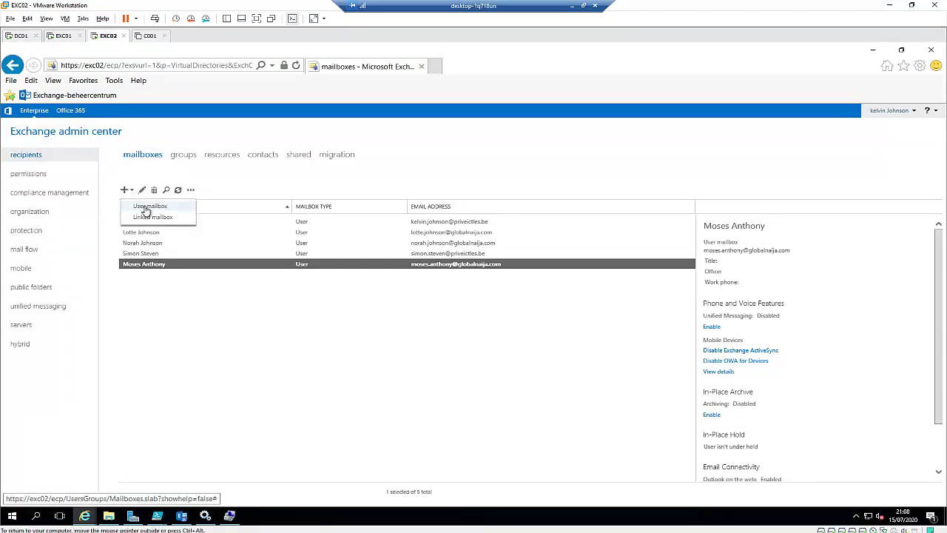
click(148, 207)
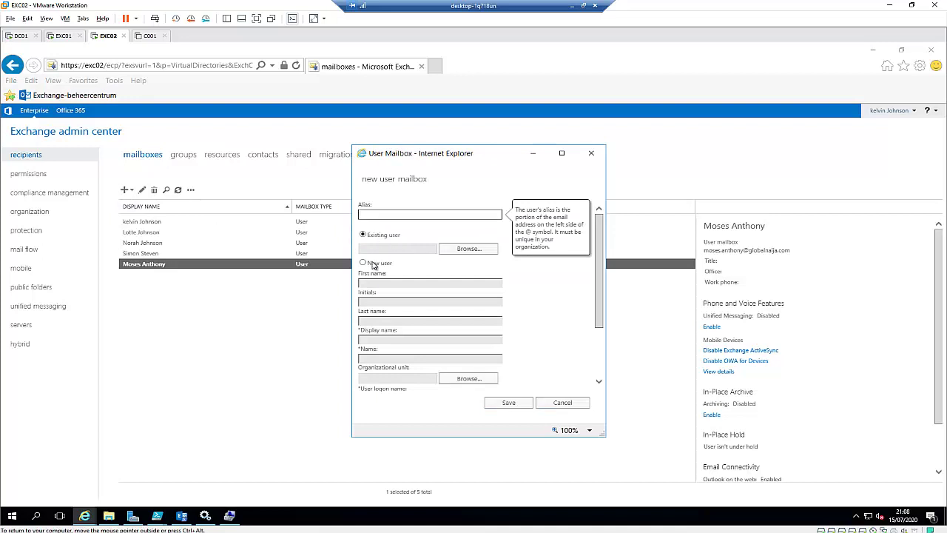
click(372, 264)
scroll(414, 312, down, 1)
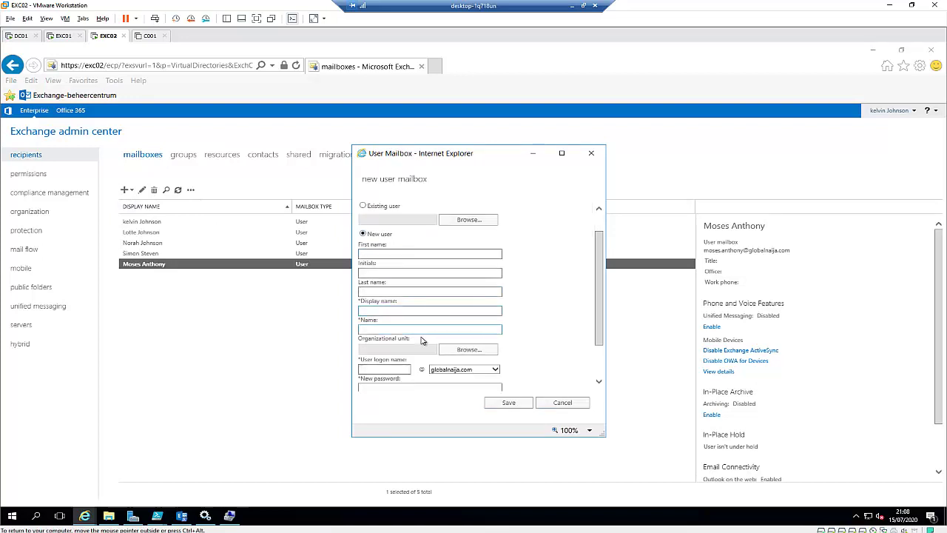
- Set the organizational unit to Globalnaija/Belgium/GN-Users/Users
click(460, 352)
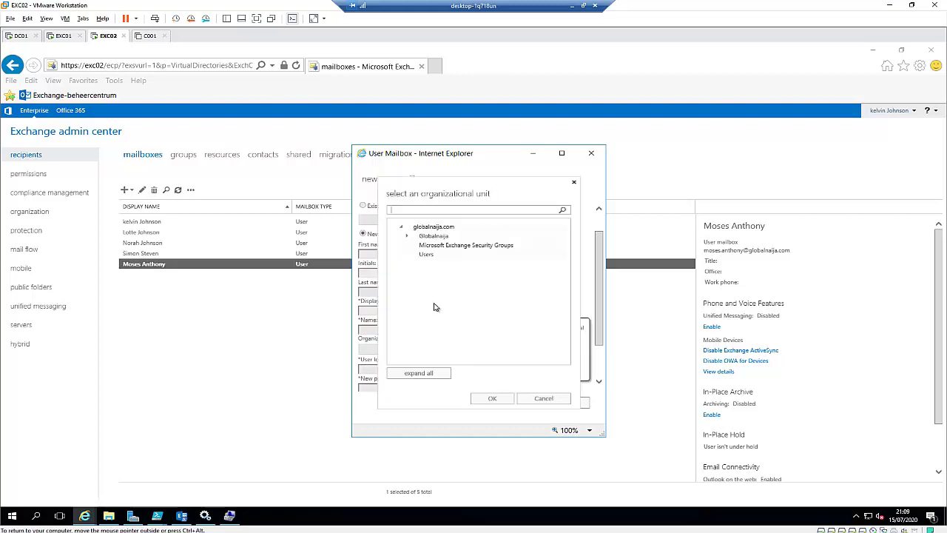
click(406, 236)
click(412, 246)
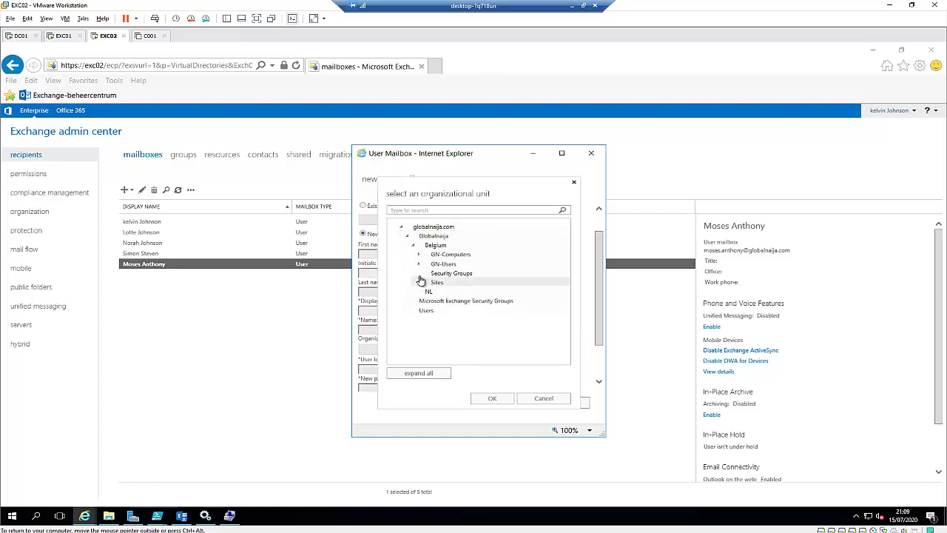
click(419, 264)
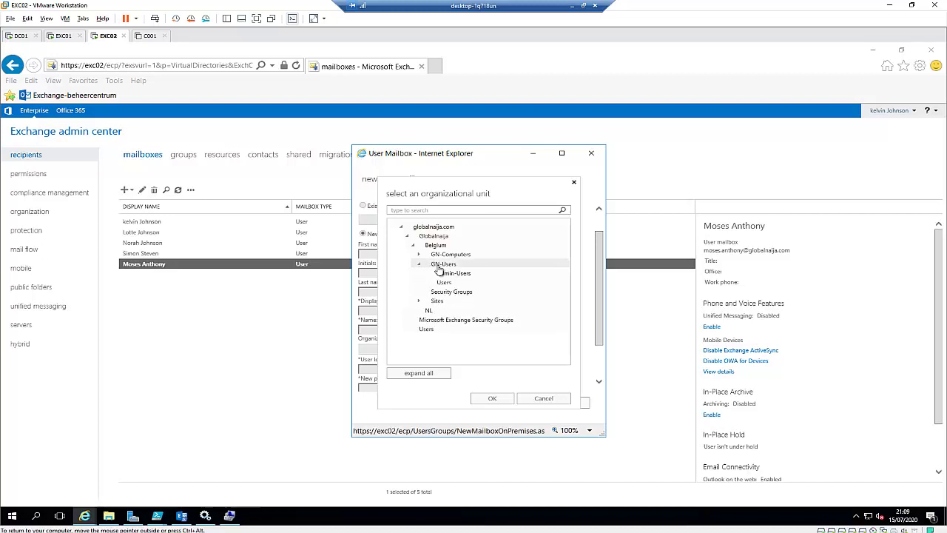
click(442, 282)
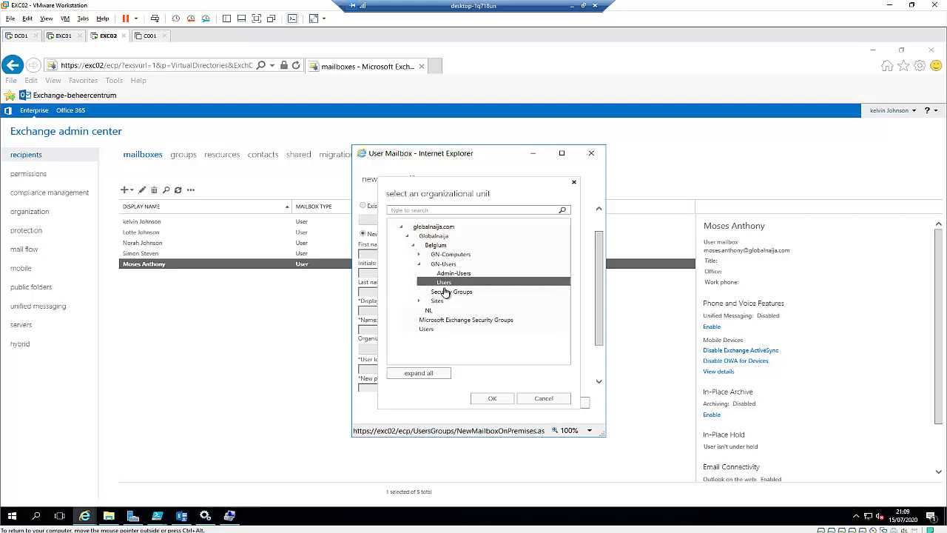
click(488, 399)
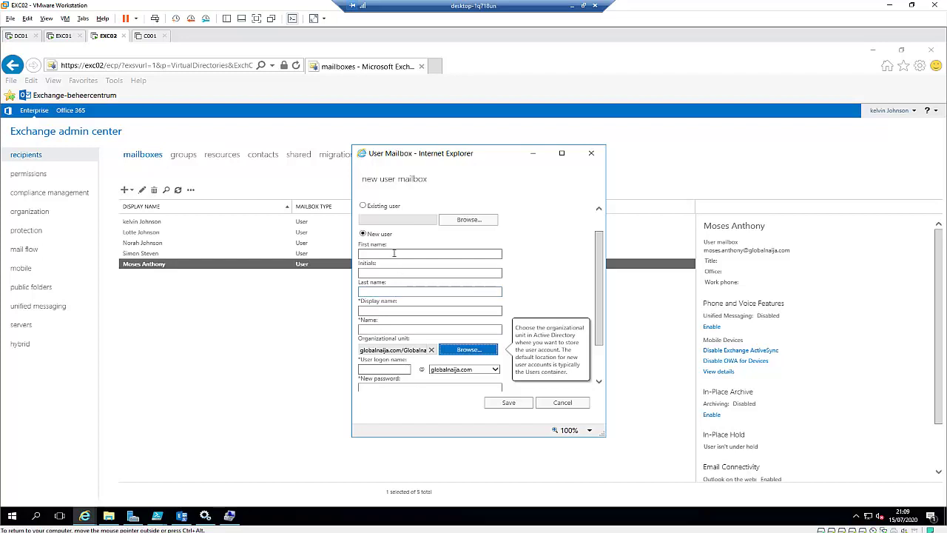